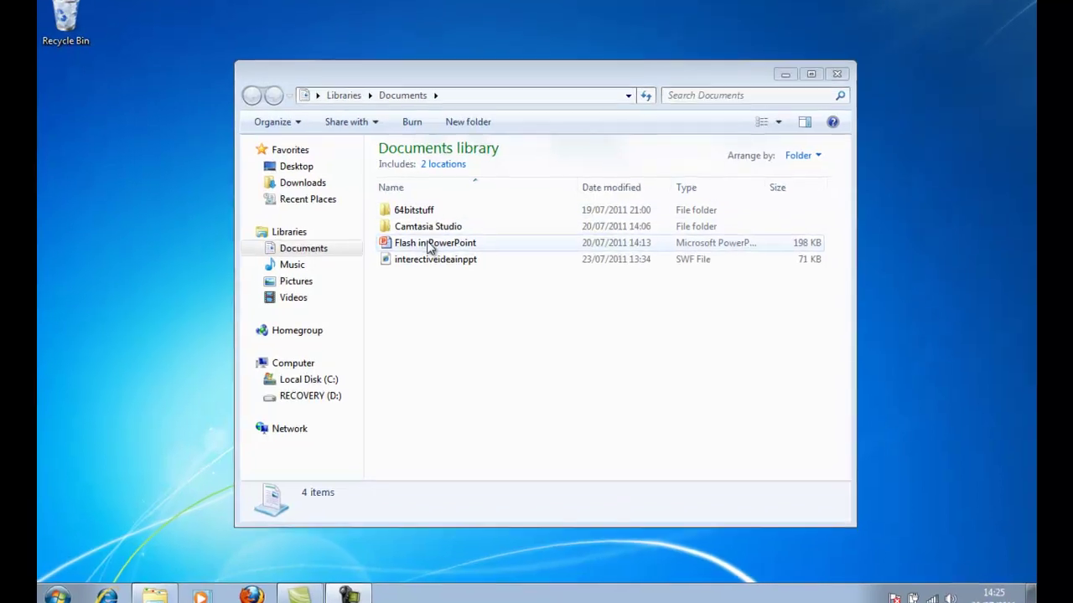
- Select the Flash in PowerPoint presentation file in the Documents library
left_click(435, 249)
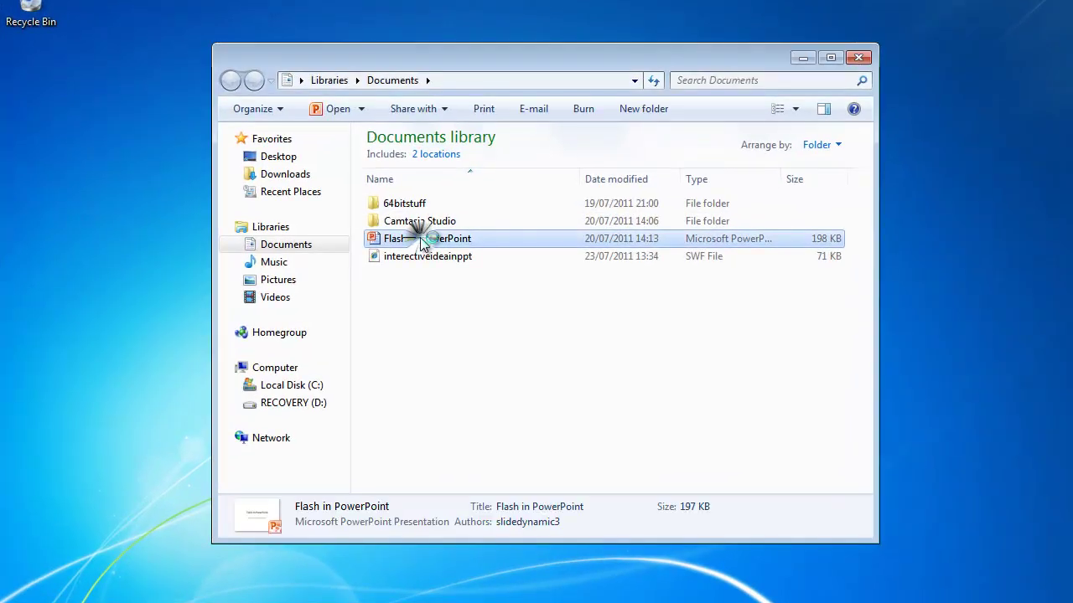
- Open the Flash in PowerPoint presentation and select its title slide
double_click(421, 238)
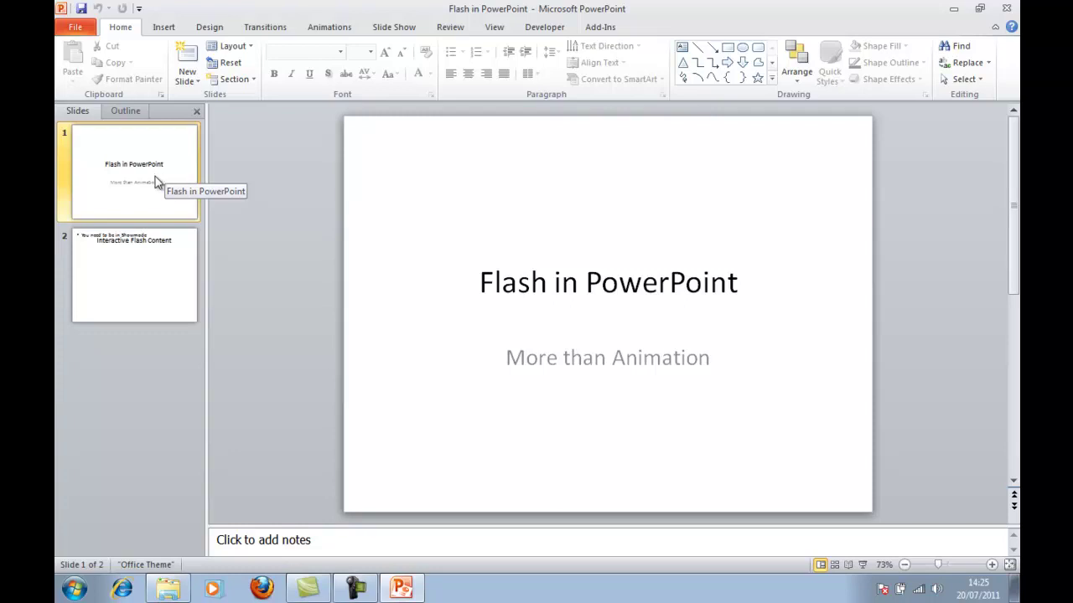
left_click(154, 180)
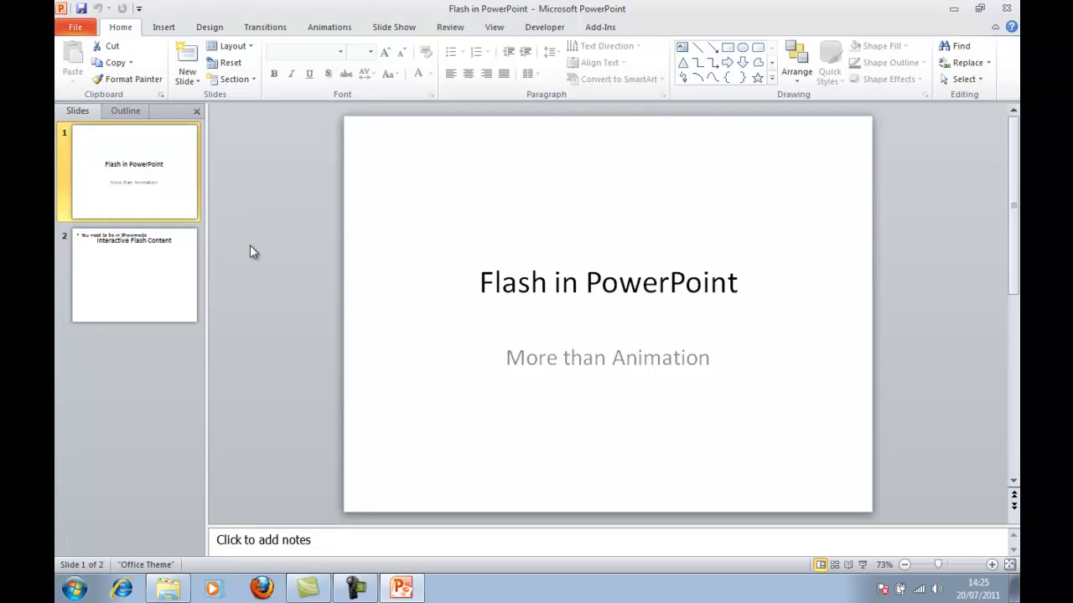
- Start the slide show from the title slide
left_click(863, 567)
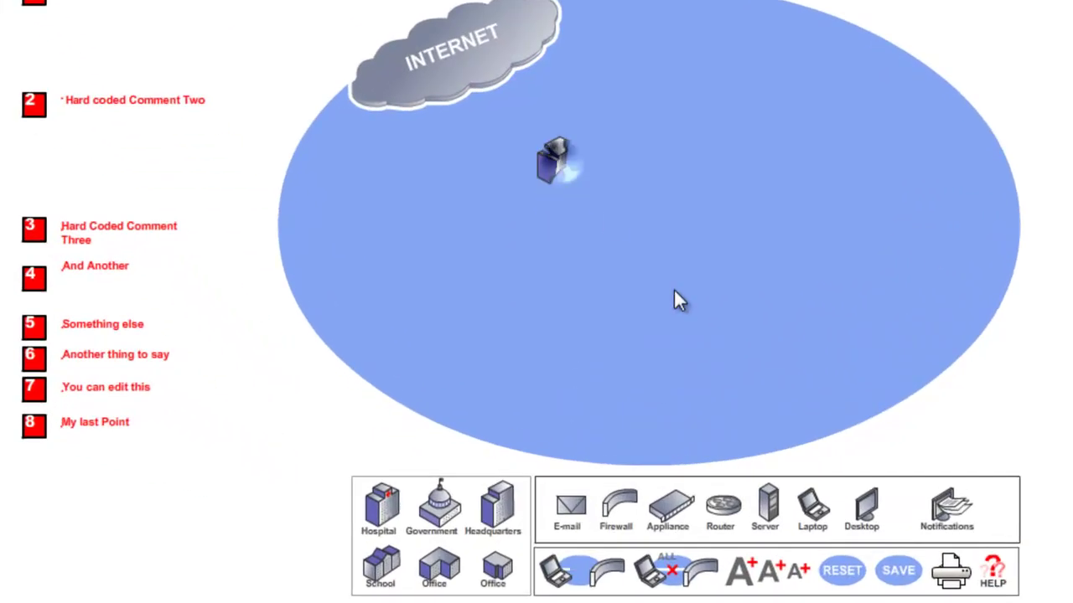
- Add a firewall beside the headquarters building and link the building to it
mouse_move(558, 167)
left_mouse_down()
mouse_move(370, 270)
mouse_move(556, 159)
left_mouse_up()
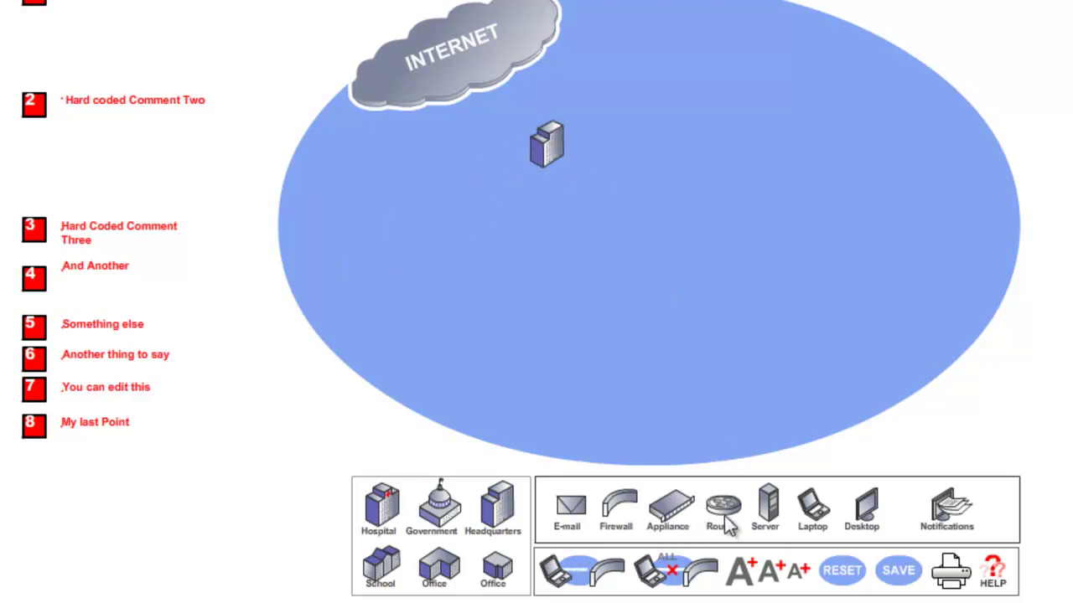
left_click_drag(624, 518, 653, 204)
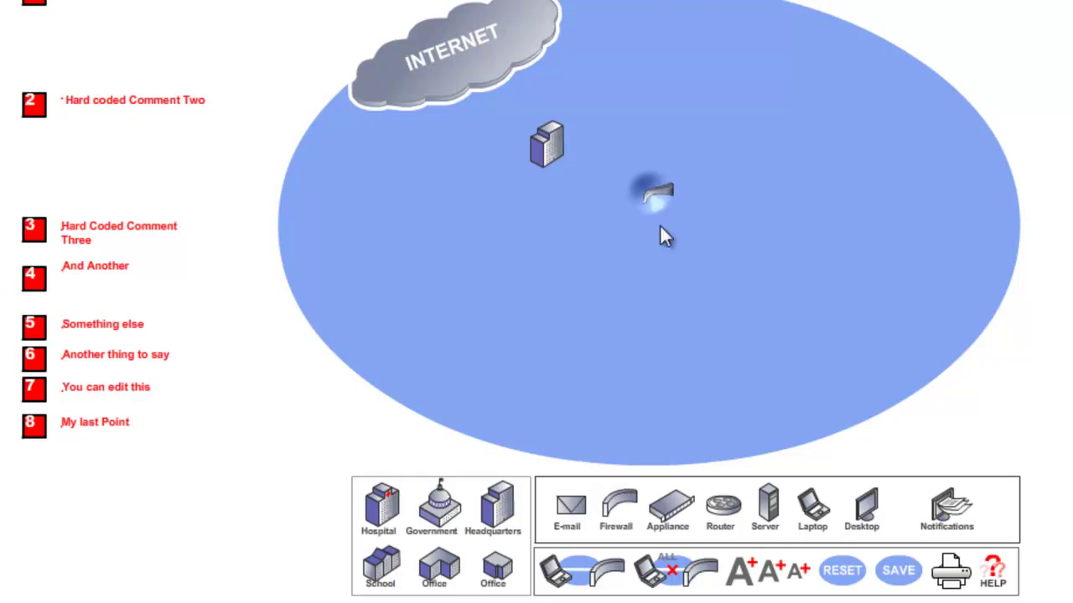
left_click(553, 587)
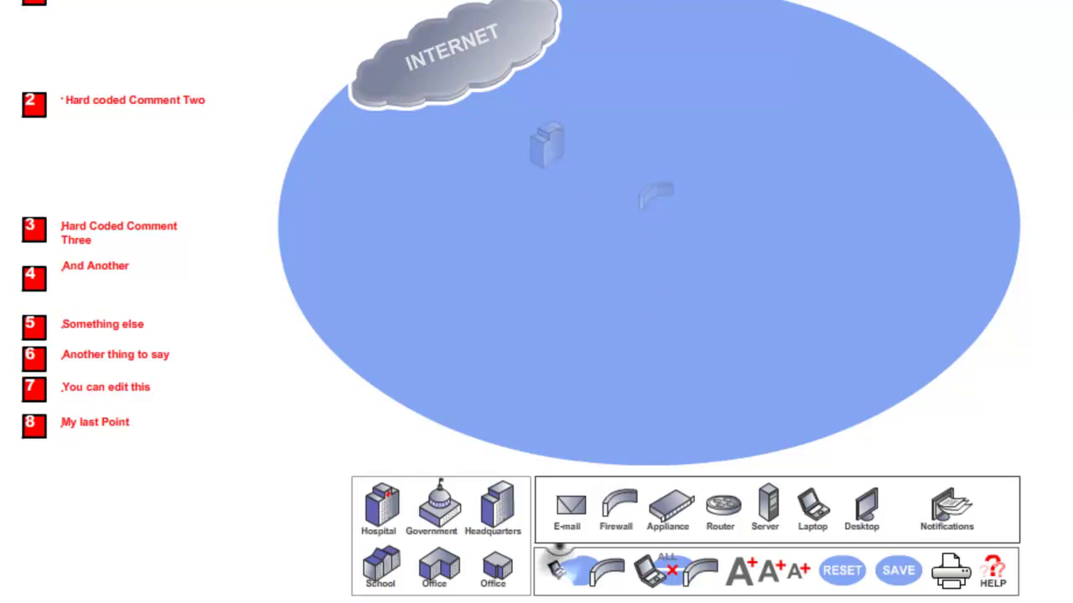
left_click(550, 148)
left_click(646, 216)
left_click_drag(661, 203, 736, 159)
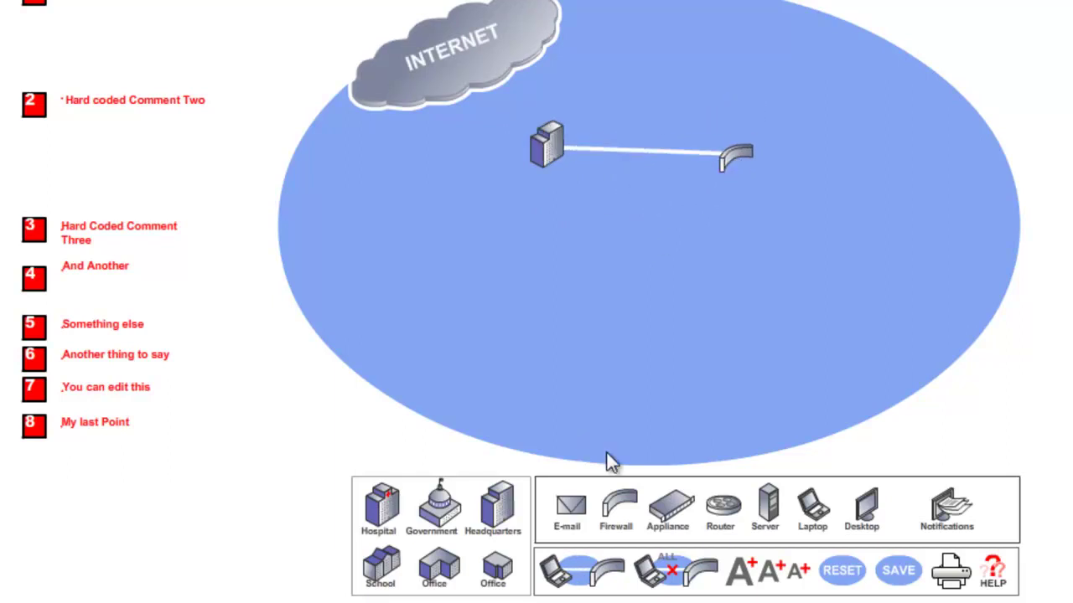
- Add two appliances and a router, and link the firewall to both appliances
left_click_drag(671, 513, 711, 323)
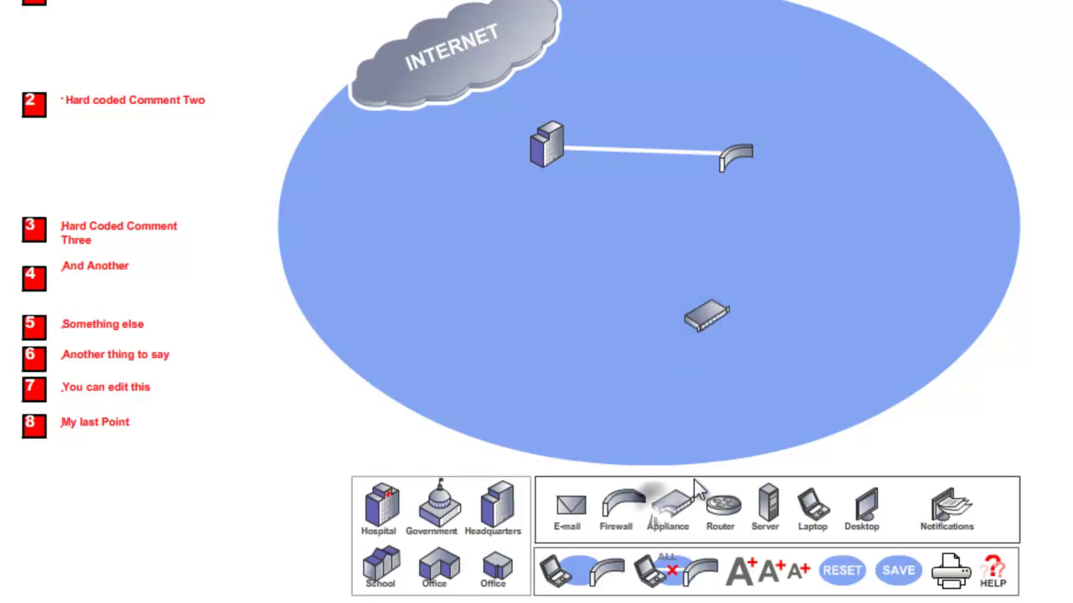
left_click_drag(670, 507, 833, 215)
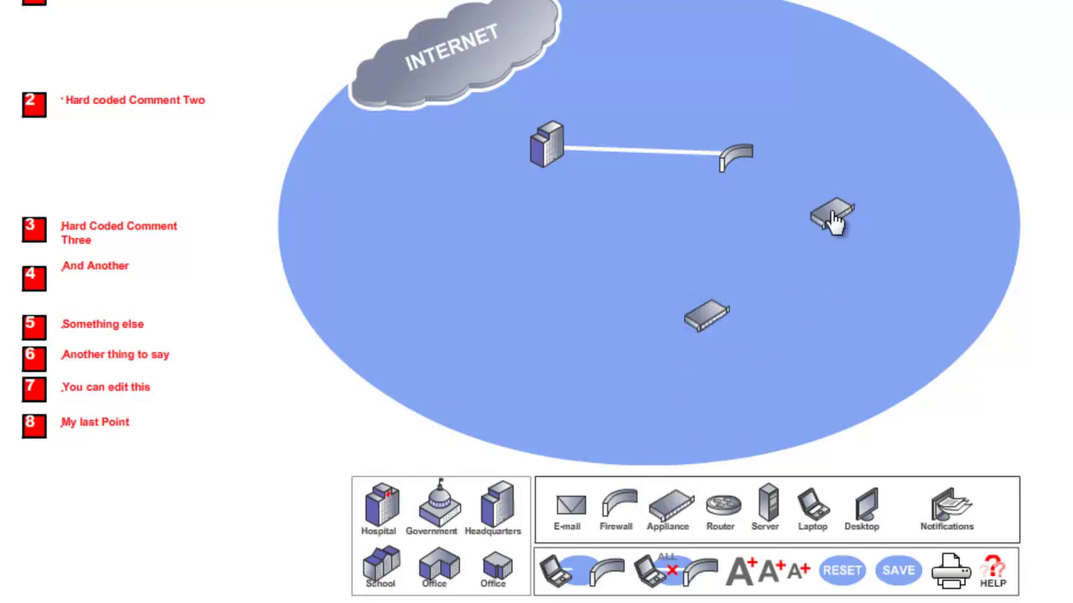
left_click_drag(722, 505, 775, 249)
left_click(600, 553)
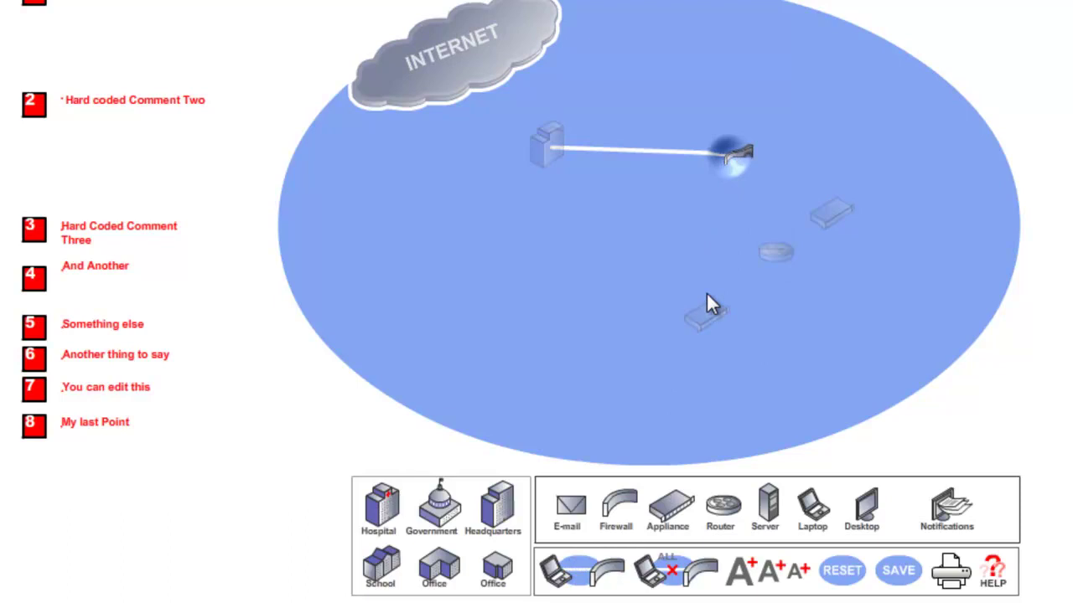
left_click(709, 317)
left_click(584, 576)
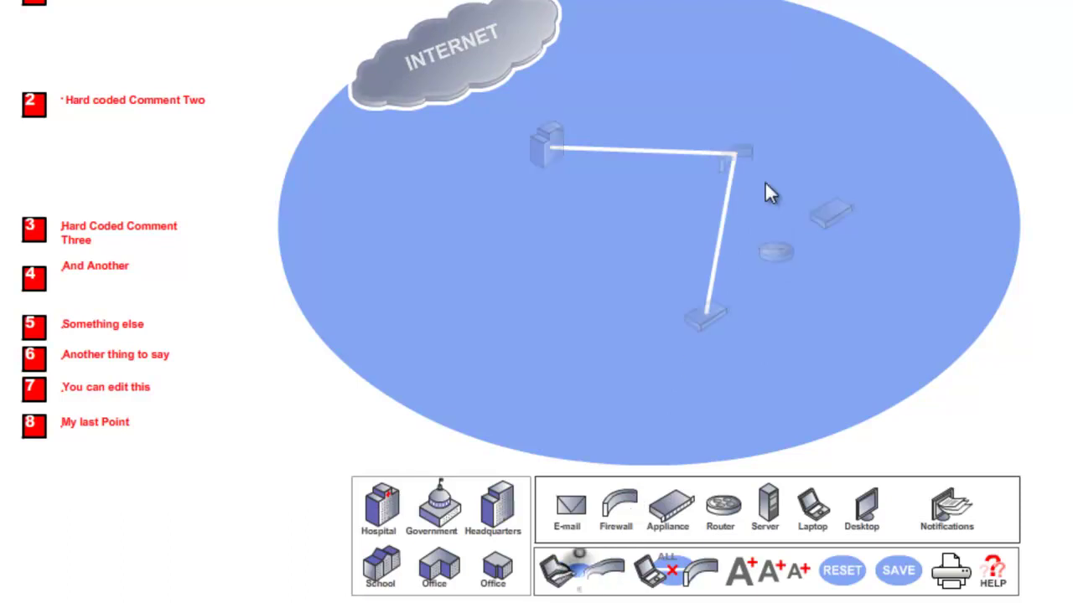
left_click(748, 161)
left_click(828, 217)
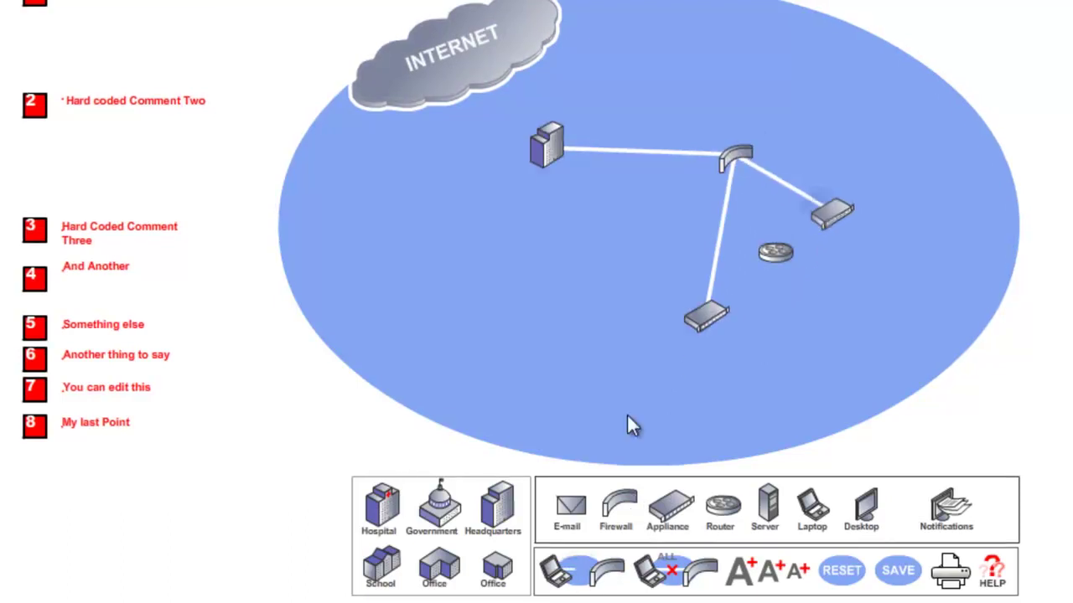
left_click(584, 571)
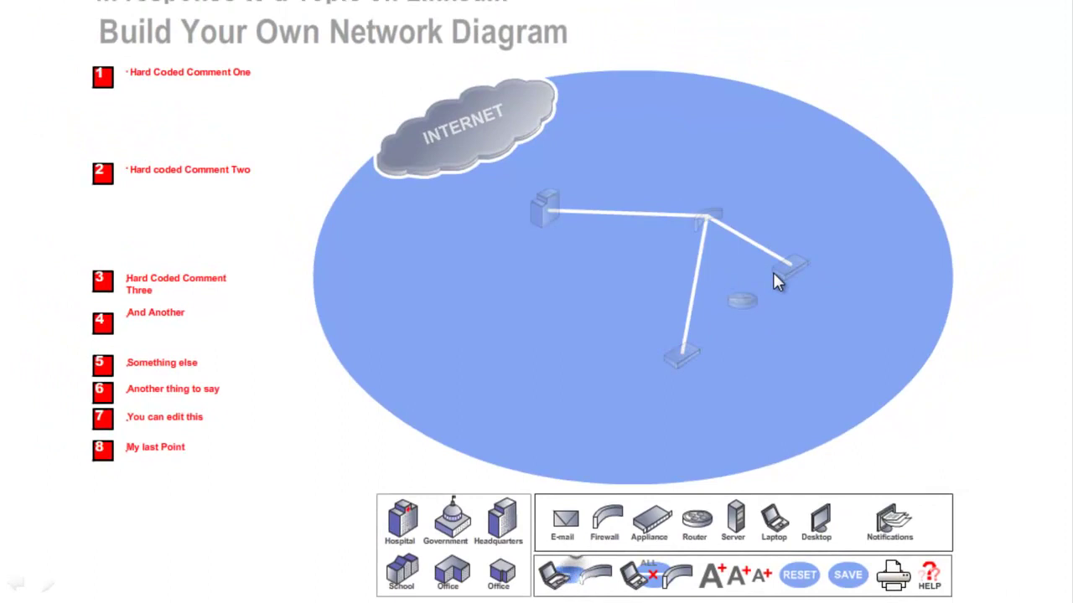
- Link the right appliance to the router and tag the router with comment marker 1
left_click(779, 278)
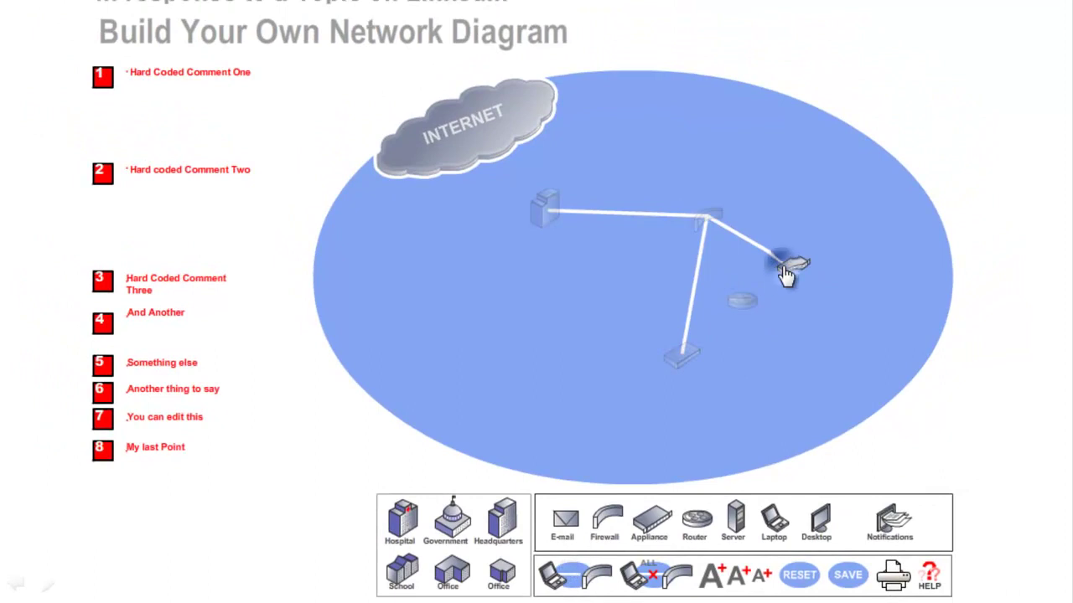
left_click(741, 303)
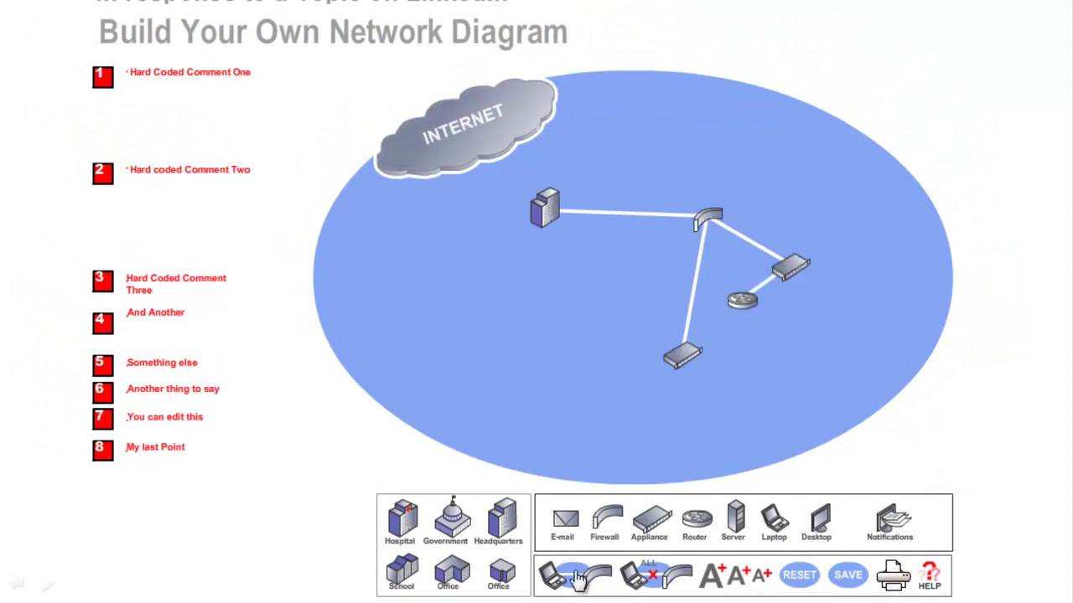
mouse_move(109, 87)
left_mouse_down()
mouse_move(500, 282)
mouse_move(478, 265)
left_mouse_up()
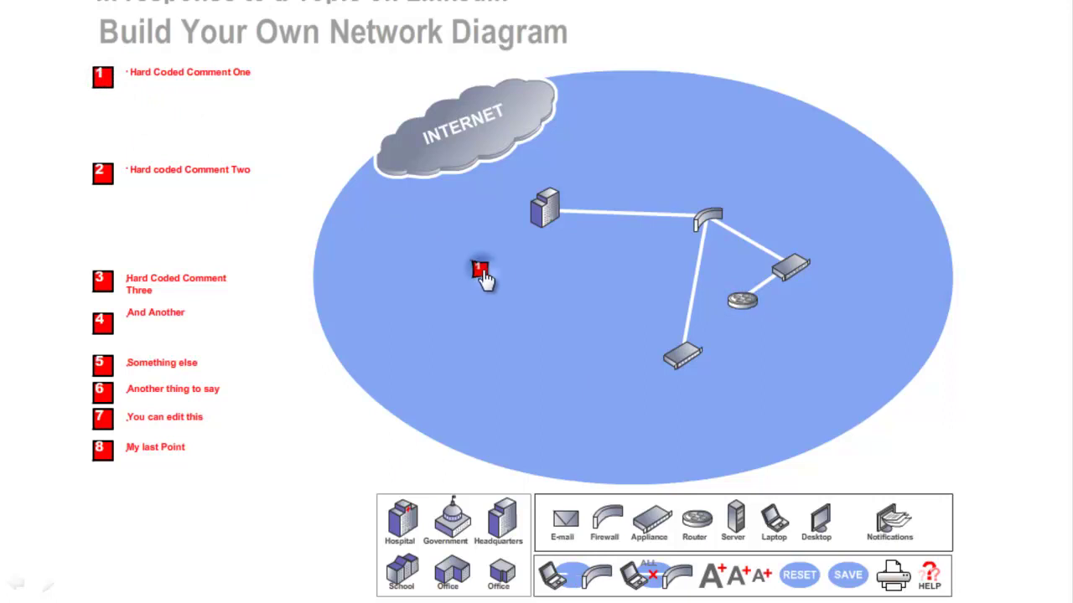
left_click(569, 576)
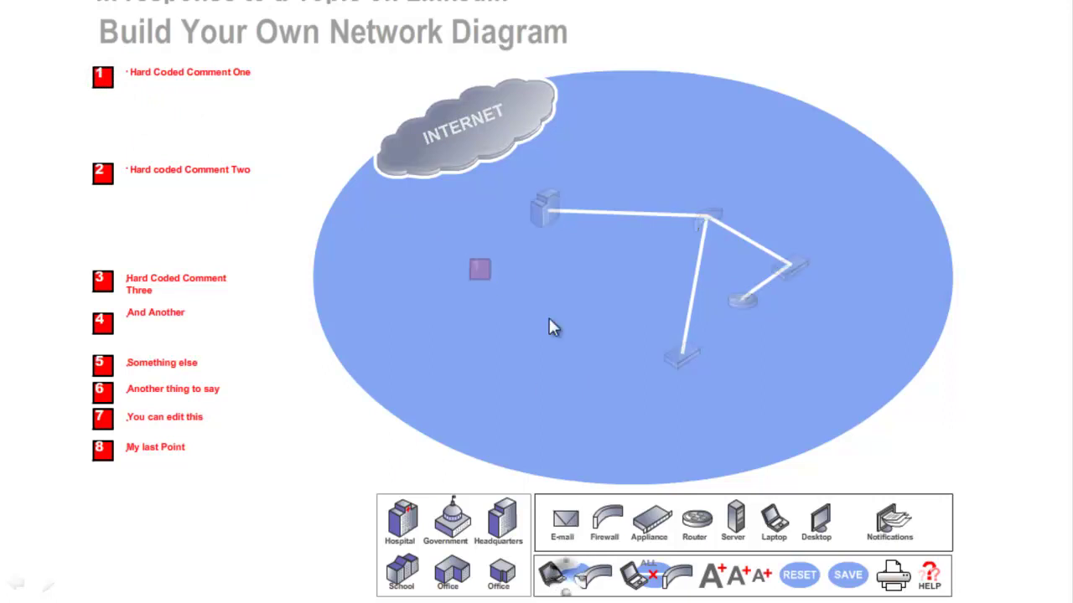
left_click(482, 272)
left_click(741, 307)
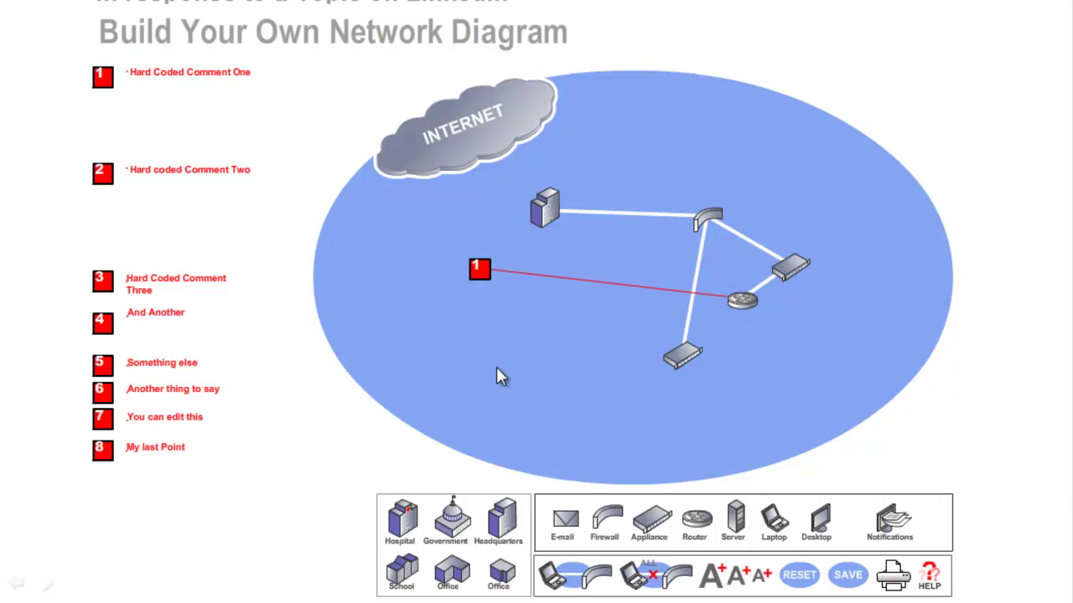
mouse_move(491, 273)
left_mouse_down()
mouse_move(400, 291)
mouse_move(456, 300)
left_mouse_up()
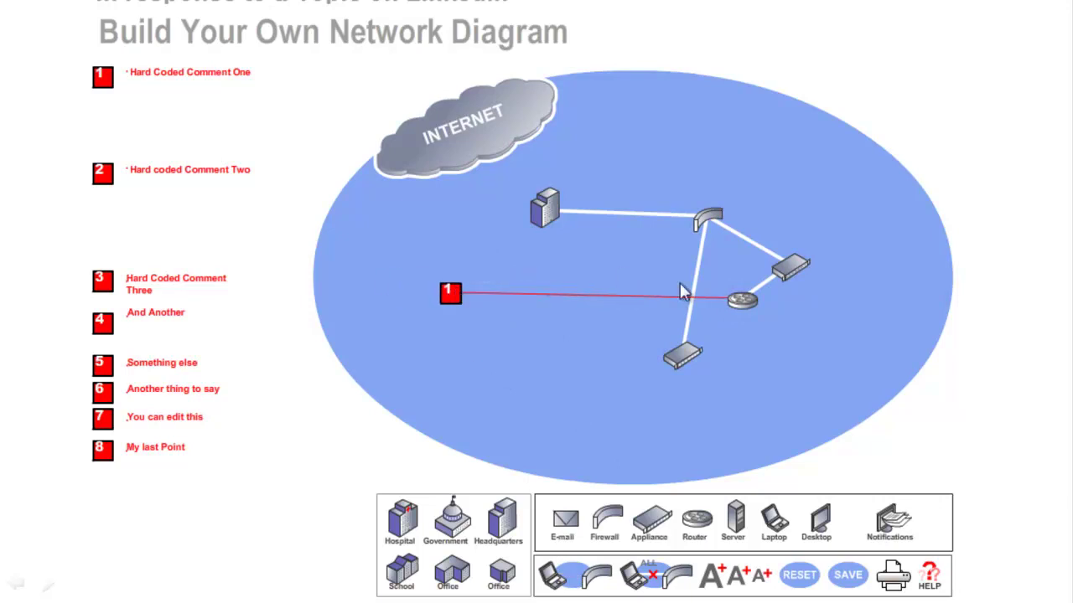
- Reposition the firewall and appliance, then add an E-mail device linked to the router
left_click_drag(714, 232, 697, 167)
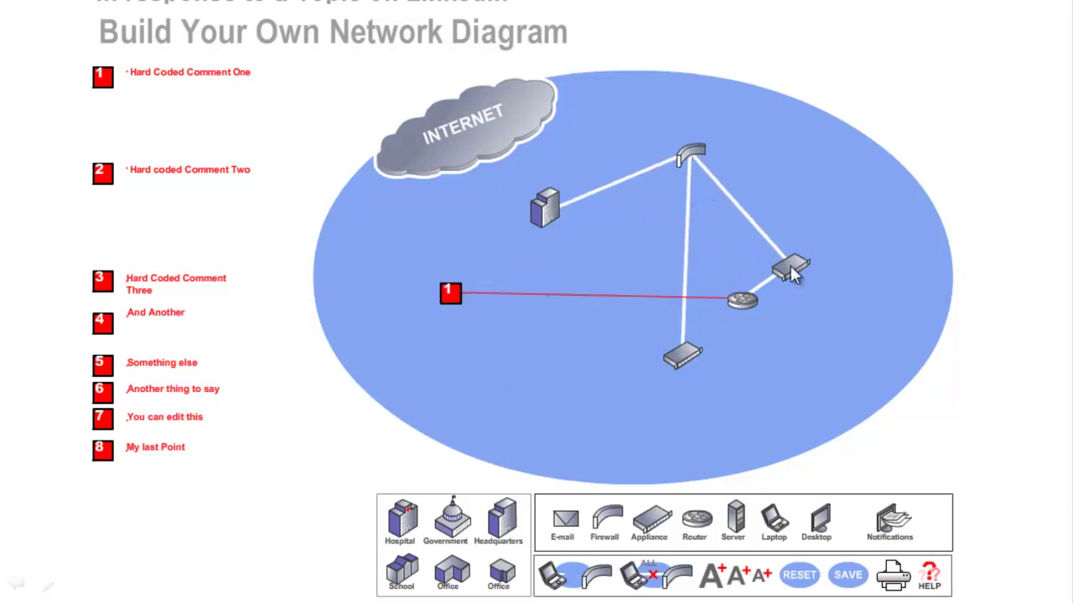
left_click_drag(794, 270, 830, 243)
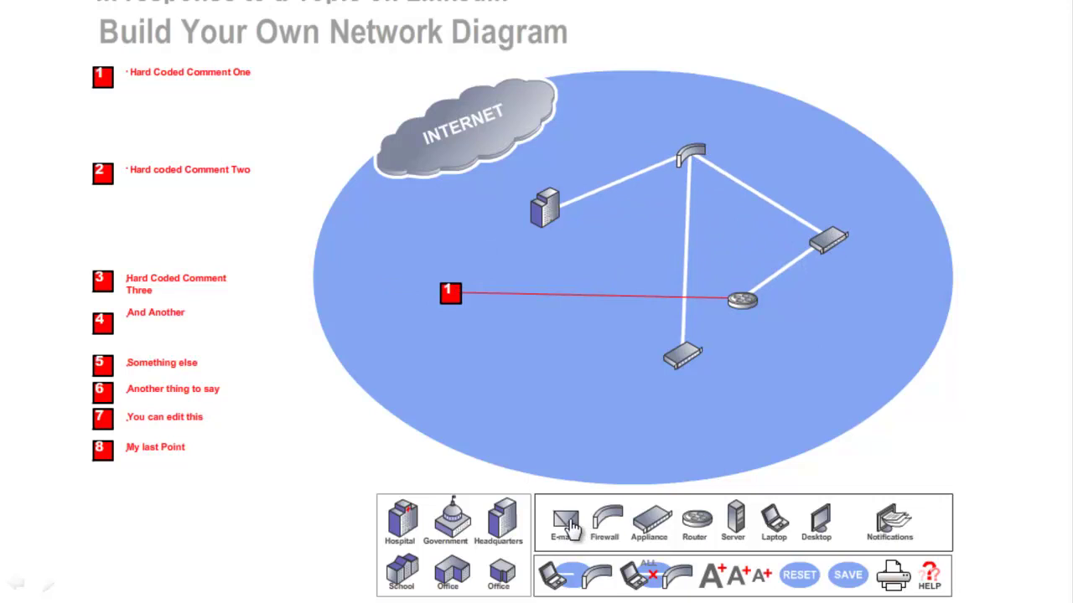
left_click_drag(564, 524, 830, 341)
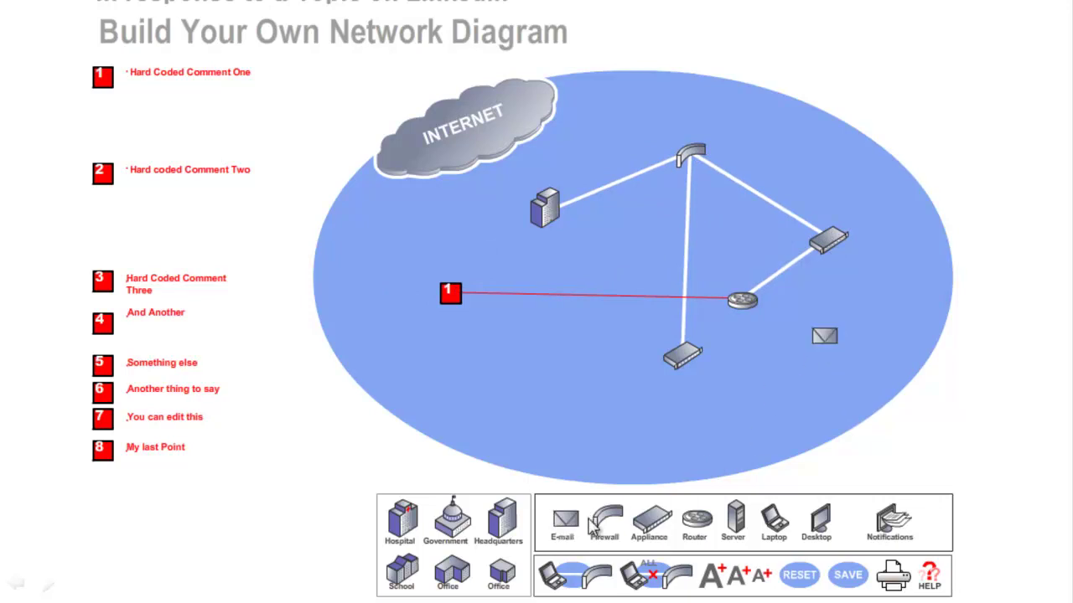
left_click(591, 575)
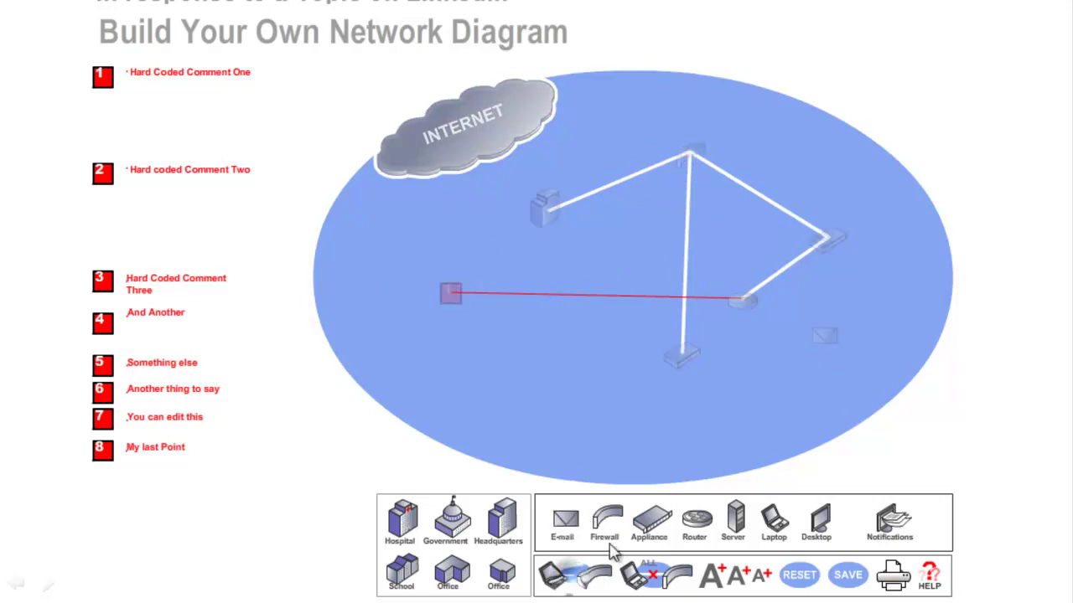
left_click(744, 303)
left_click(823, 336)
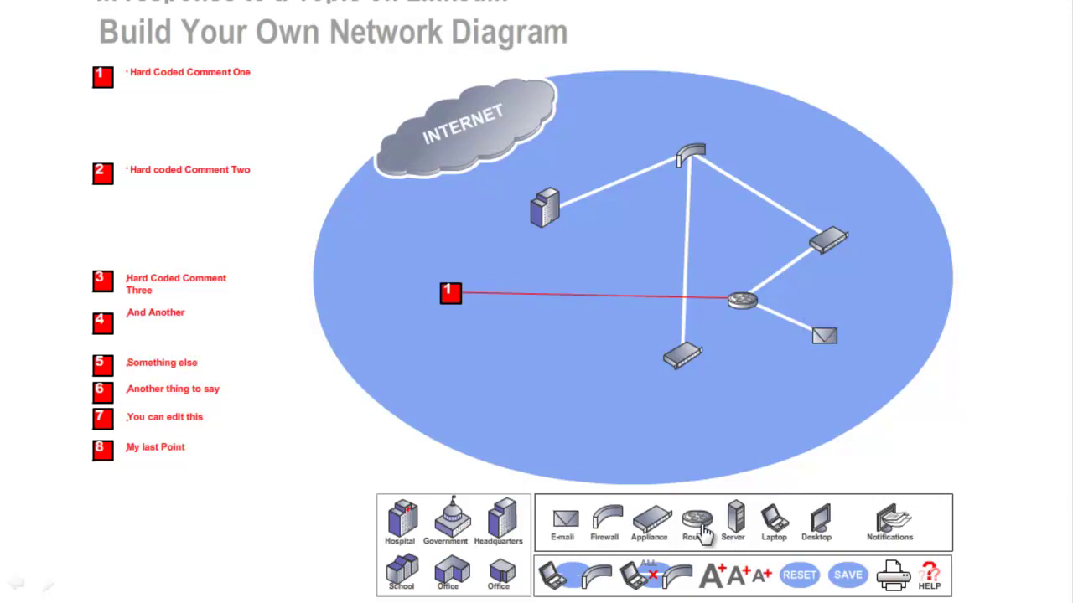
left_click_drag(696, 523, 358, 426)
- Add a new text box to the network diagram
left_click(717, 580)
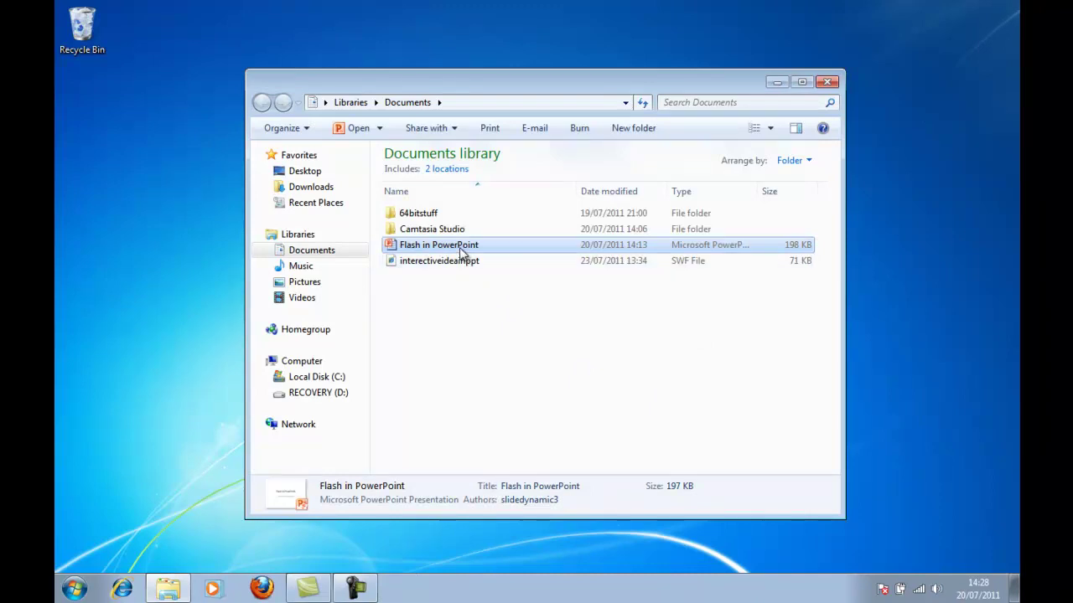
- Reopen the Flash in PowerPoint presentation from the Documents library
double_click(466, 244)
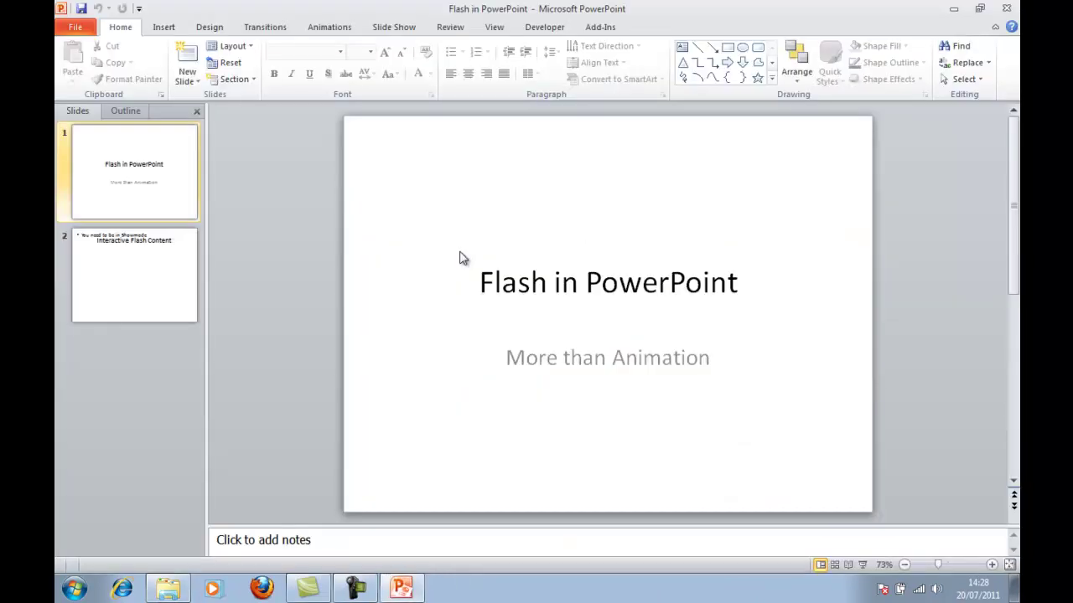